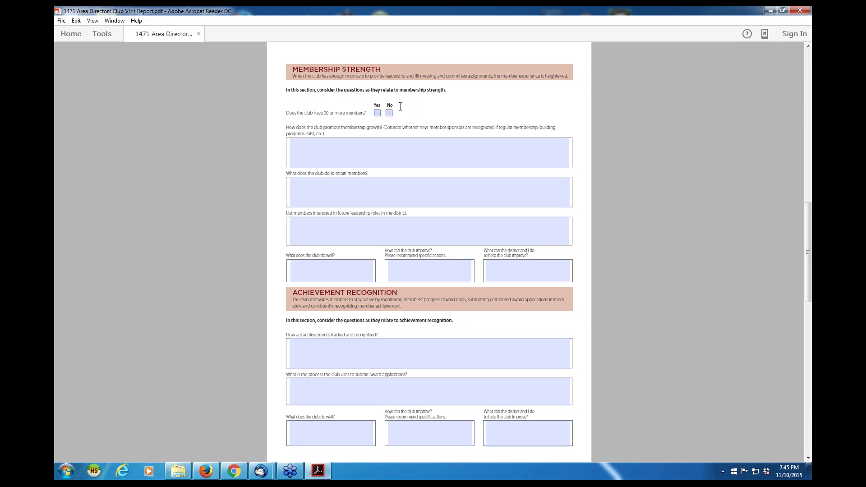
Examine the Membership Strength and Achievement Recognition questions of the club visit report form.
{"action": "left_click", "coordinate": [355, 143]}
{"action": "left_click", "coordinate": [356, 145]}
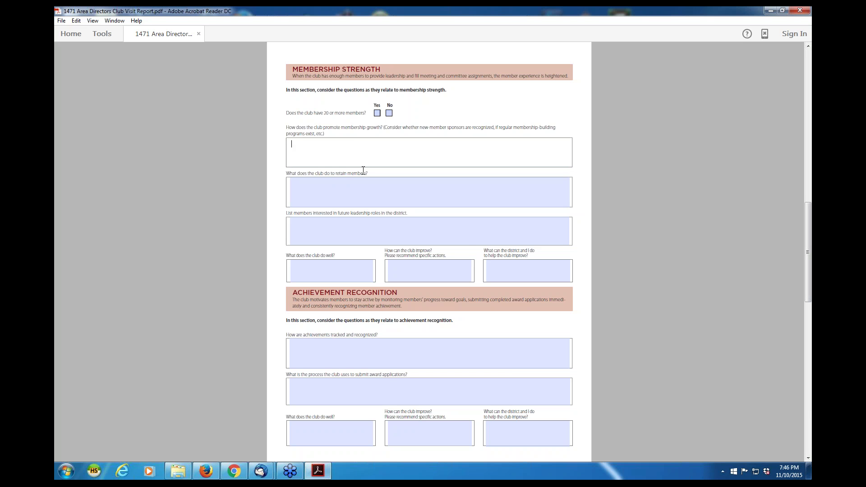
{"action": "left_click", "coordinate": [357, 194]}
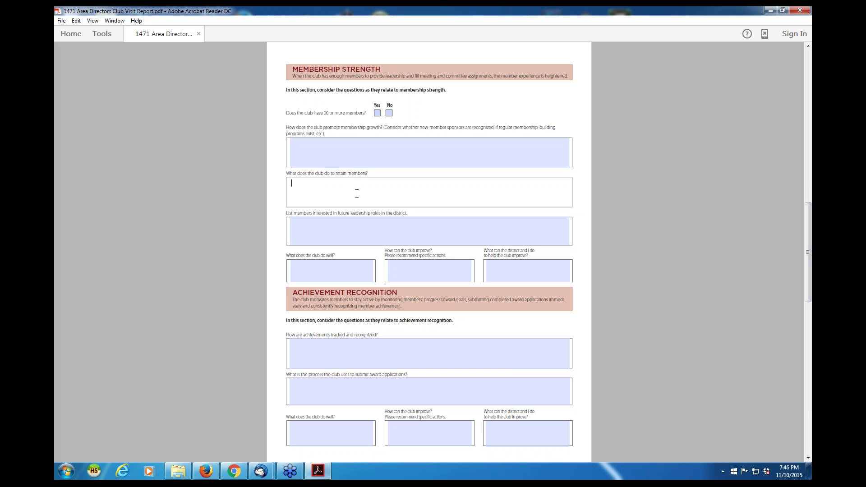
{"action": "left_click", "coordinate": [377, 231]}
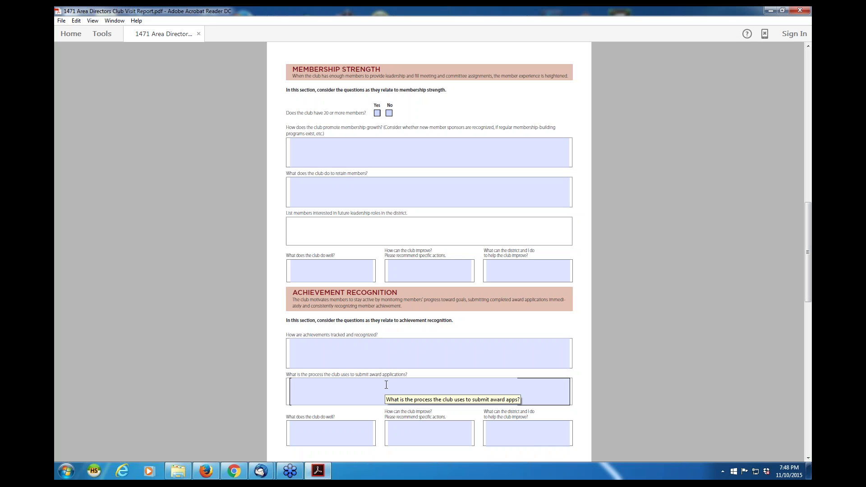
{"action": "left_click", "coordinate": [303, 426]}
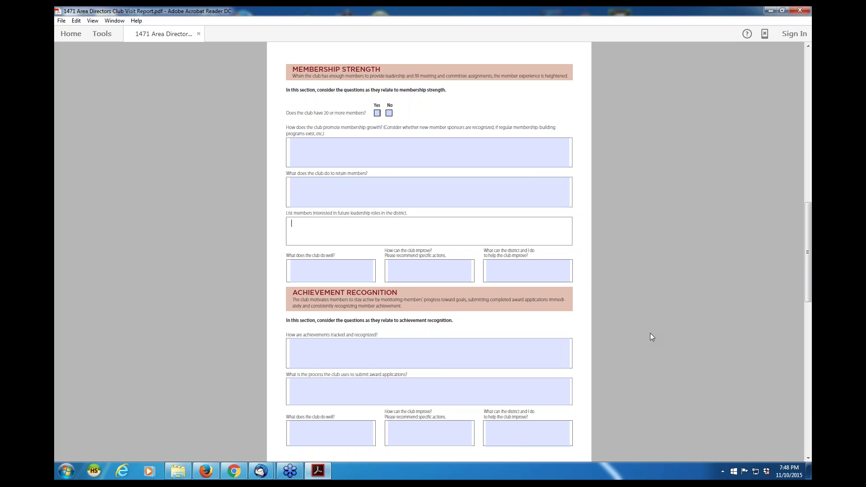
Examine the Distinguished Club goals table, including the progress, name, target date and goal-met entries for awards and new members.
{"action": "scroll", "coordinate": [651, 333], "scroll_direction": "down", "scroll_amount": 1}
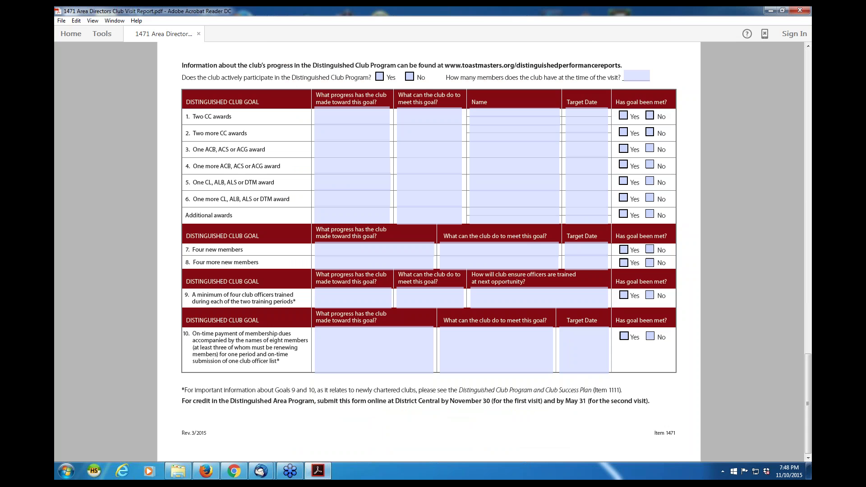
{"action": "left_click", "coordinate": [503, 166]}
{"action": "left_click", "coordinate": [507, 118]}
{"action": "left_click", "coordinate": [580, 115]}
{"action": "left_click", "coordinate": [486, 119]}
{"action": "left_click", "coordinate": [490, 167]}
{"action": "left_click", "coordinate": [622, 114]}
{"action": "left_click", "coordinate": [332, 213]}
{"action": "left_click", "coordinate": [340, 250]}
{"action": "left_click", "coordinate": [523, 254]}
{"action": "left_click", "coordinate": [582, 248]}
{"action": "left_click", "coordinate": [309, 225]}
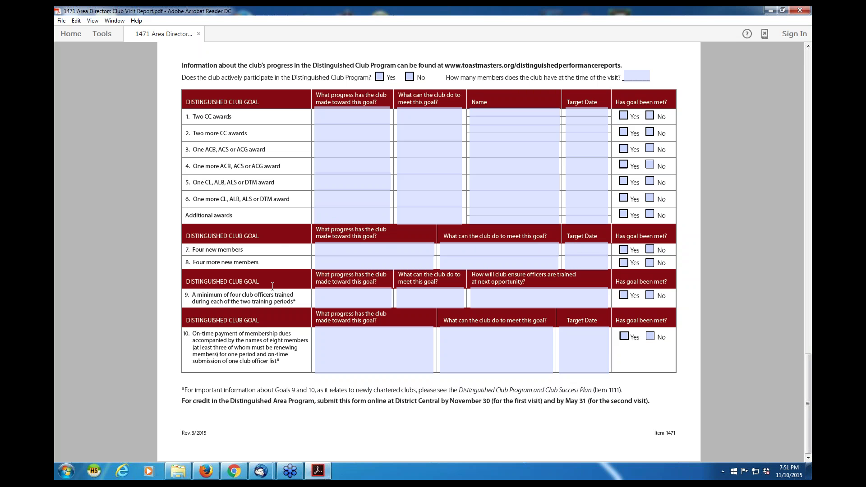
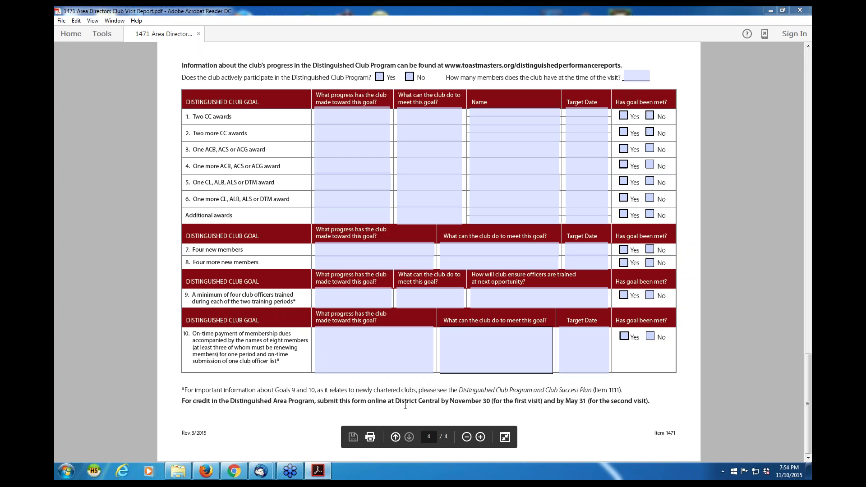
Switch to Firefox and go to the District Central page of the Toastmasters website.
{"action": "key", "text": "alt+Tab"}
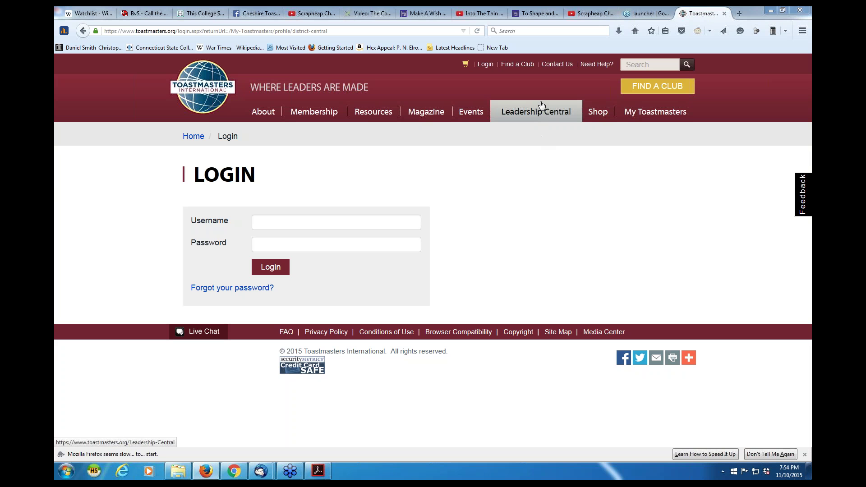
{"action": "mouse_move", "coordinate": [543, 112]}
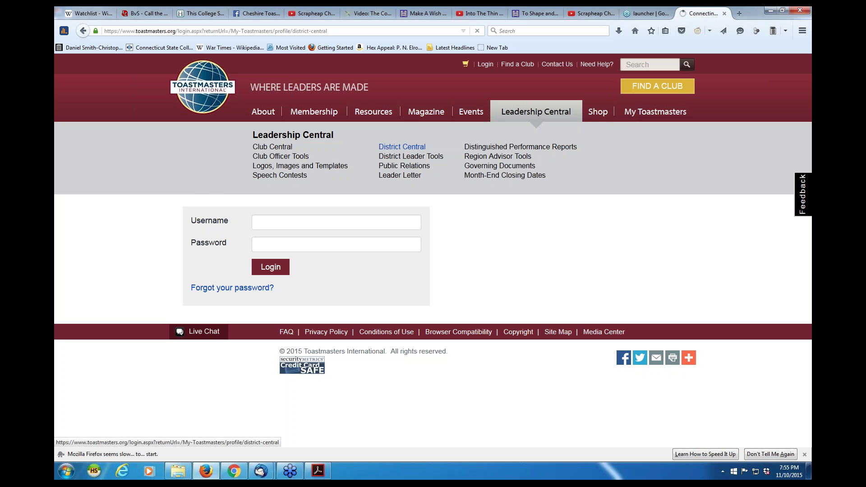
{"action": "left_click", "coordinate": [402, 147]}
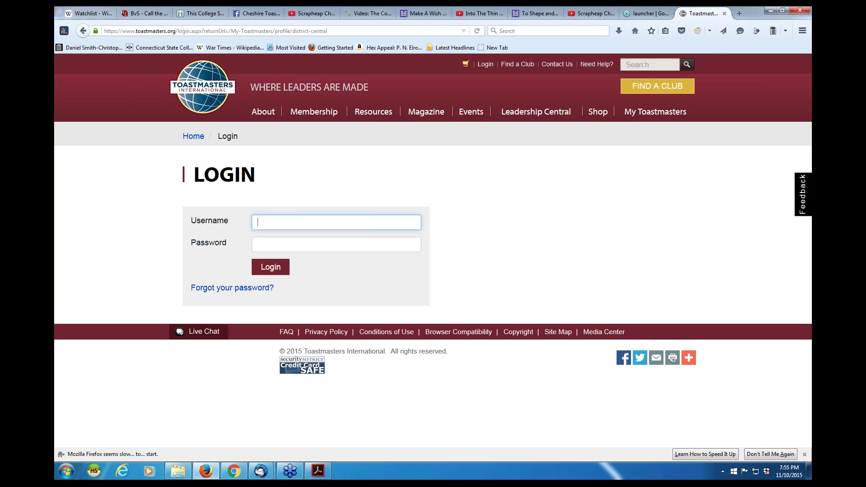
Log in to the Toastmasters site by entering the account username and password.
{"action": "left_click", "coordinate": [293, 221]}
{"action": "left_click", "coordinate": [294, 237]}
{"action": "left_click", "coordinate": [300, 242]}
{"action": "type", "text": "•••••"}
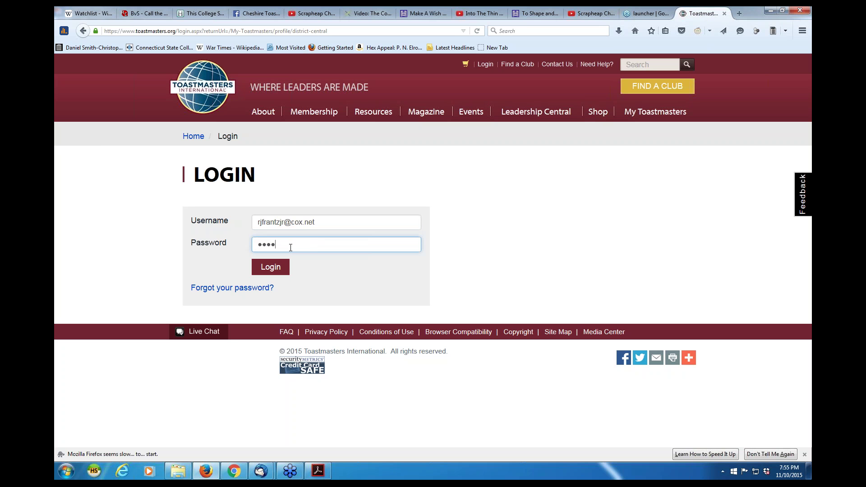
{"action": "left_click", "coordinate": [276, 269]}
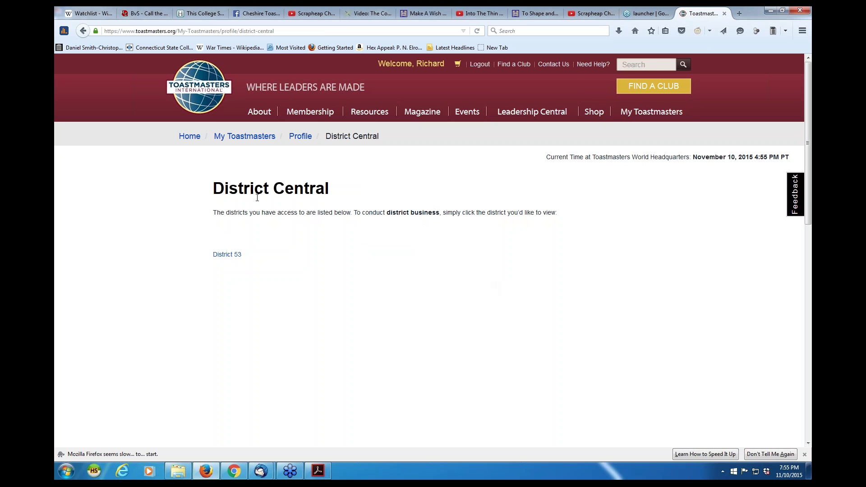
Open the Area Director Club Visit Report submission for District 53 and set the visit date to 10/14/2015.
{"action": "left_click", "coordinate": [225, 259]}
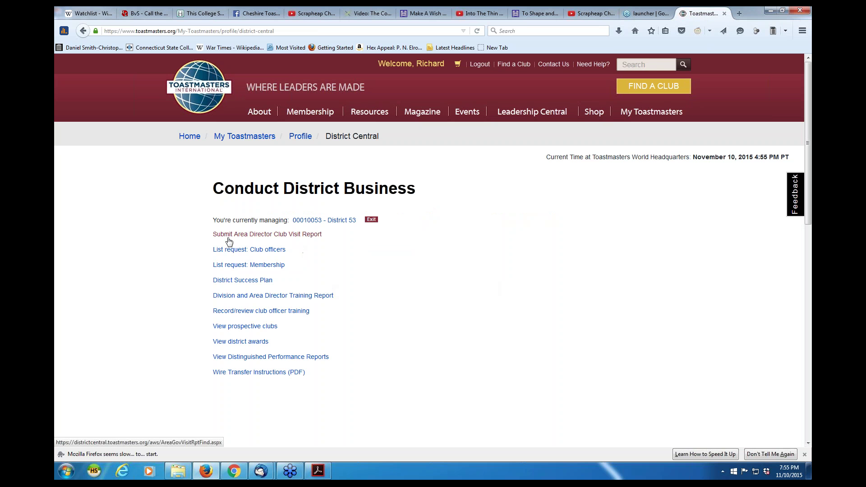
{"action": "left_click", "coordinate": [286, 236]}
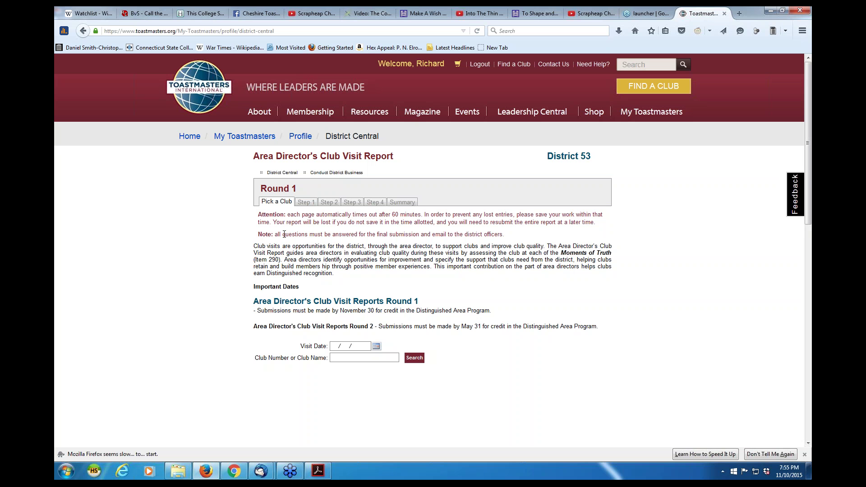
{"action": "left_click", "coordinate": [376, 346]}
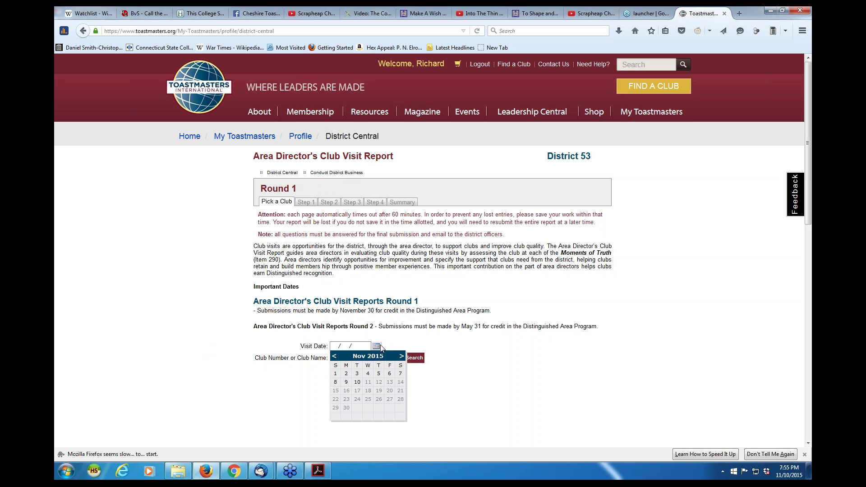
{"action": "left_click", "coordinate": [334, 357]}
{"action": "left_click", "coordinate": [402, 357]}
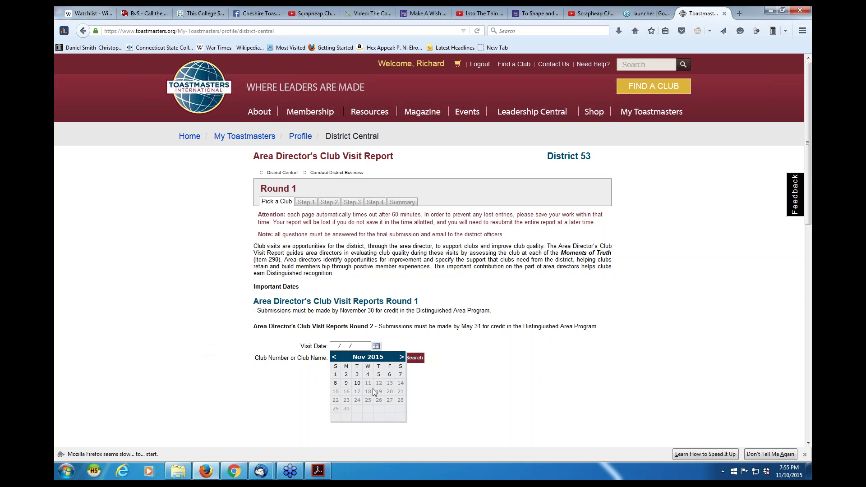
{"action": "left_click", "coordinate": [334, 357]}
{"action": "left_click", "coordinate": [368, 392]}
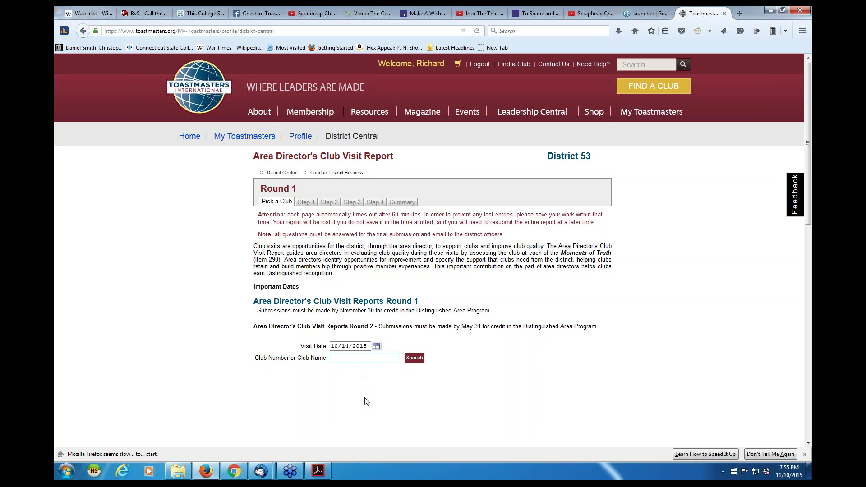
Search for club number 8762 and open the visit report for Cheshire Club.
{"action": "type", "text": "8762"}
{"action": "left_click", "coordinate": [414, 357]}
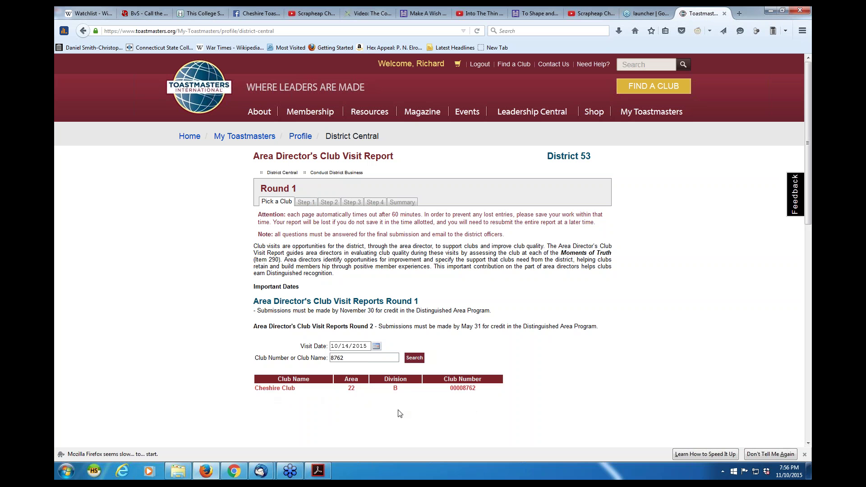
{"action": "left_click", "coordinate": [276, 388]}
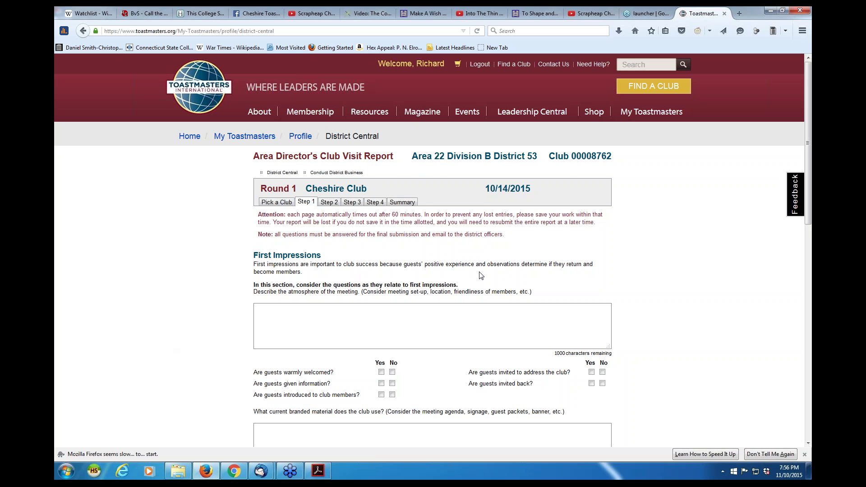
Review the First Impressions and Membership Orientation questions in Step 1 of the online report, with a brief look at Step 2.
{"action": "scroll", "coordinate": [504, 260], "scroll_direction": "down", "scroll_amount": 10}
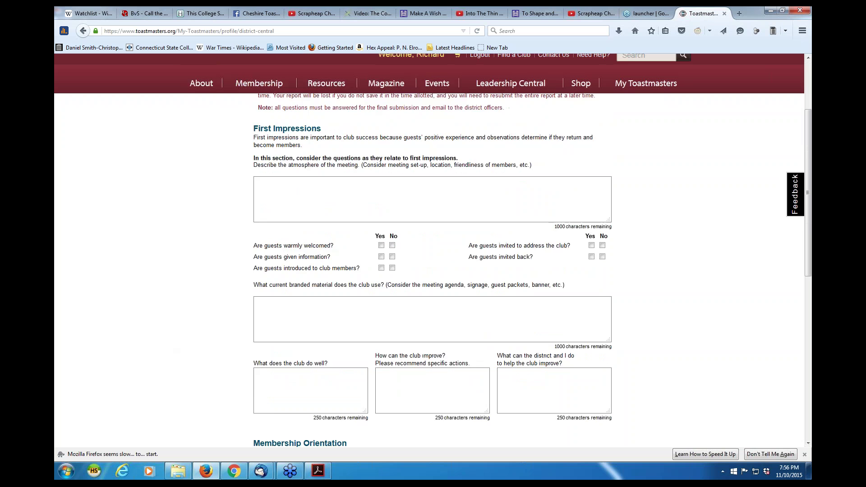
{"action": "scroll", "coordinate": [540, 327], "scroll_direction": "down", "scroll_amount": 2}
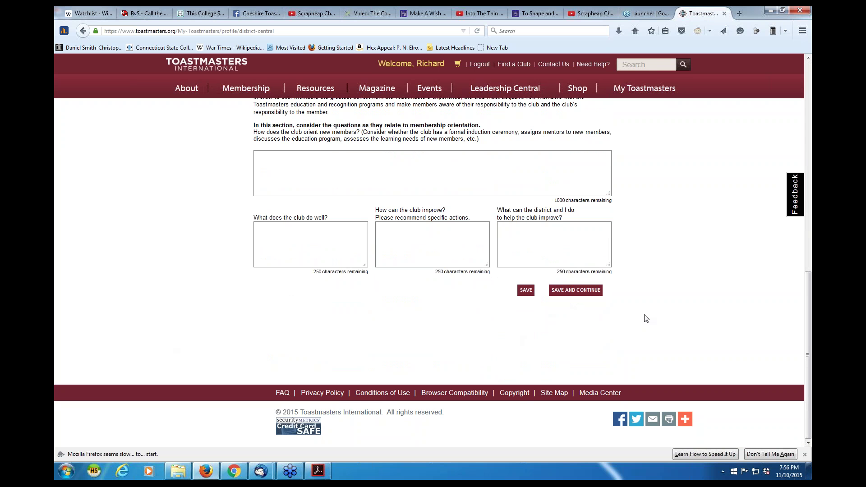
{"action": "scroll", "coordinate": [645, 319], "scroll_direction": "up", "scroll_amount": 15}
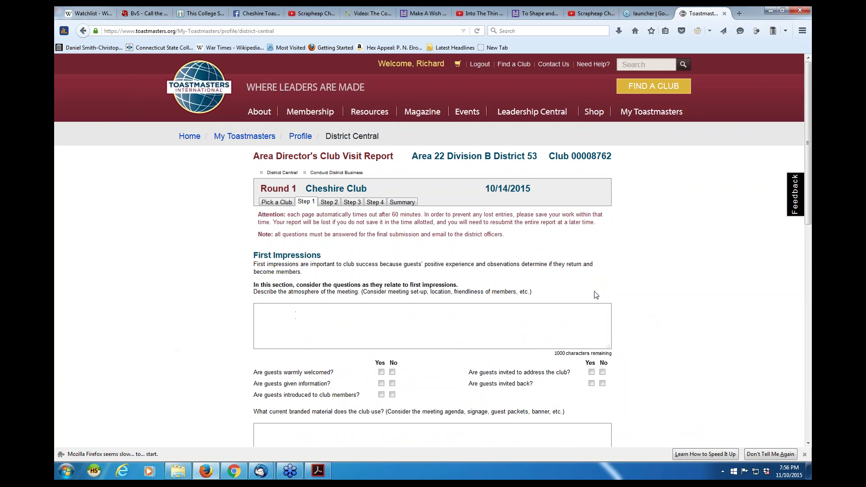
{"action": "scroll", "coordinate": [667, 281], "scroll_direction": "down", "scroll_amount": 6}
{"action": "scroll", "coordinate": [659, 282], "scroll_direction": "up", "scroll_amount": 6}
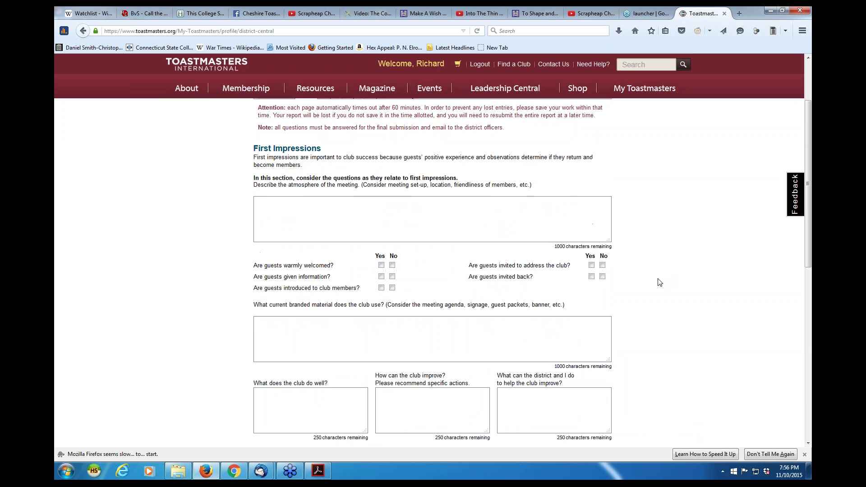
{"action": "left_click", "coordinate": [327, 203]}
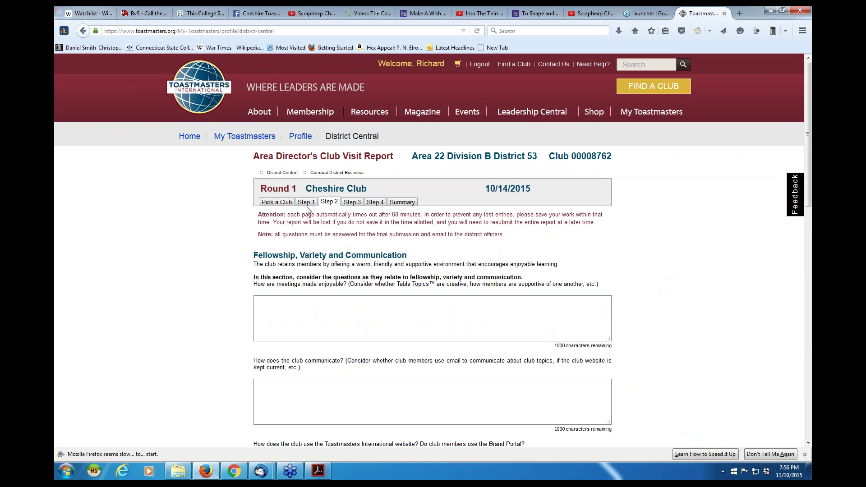
{"action": "left_click", "coordinate": [307, 202]}
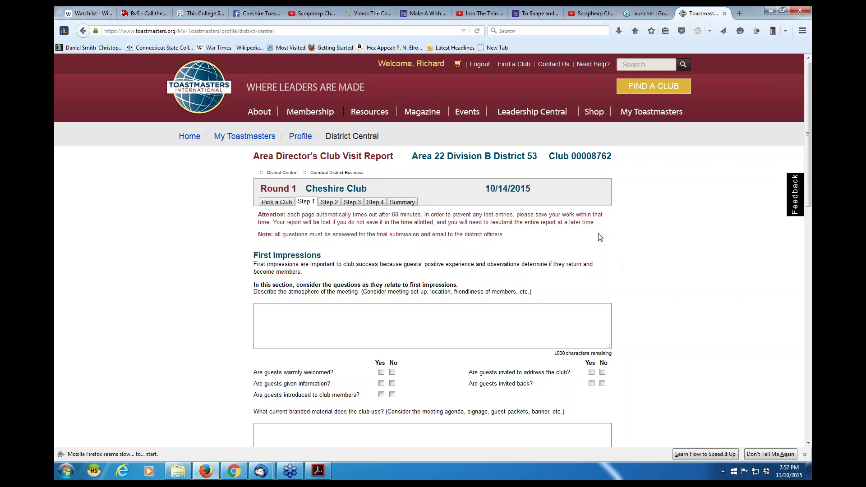
{"action": "scroll", "coordinate": [599, 238], "scroll_direction": "down", "scroll_amount": 10}
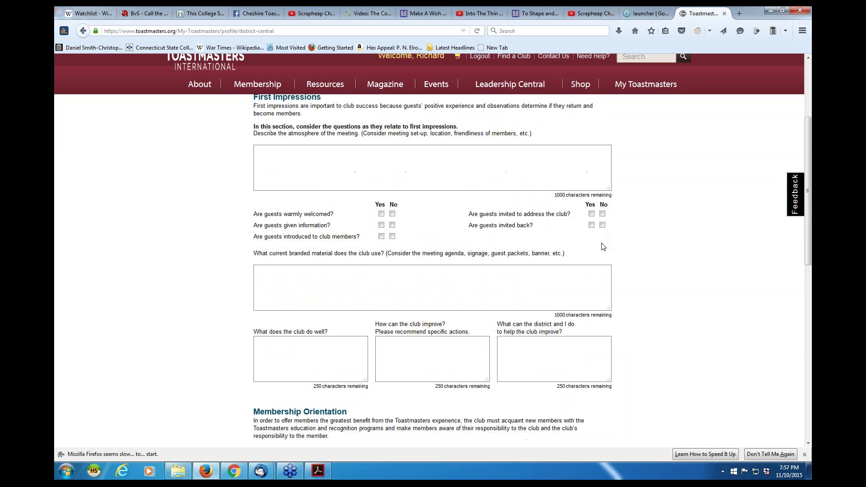
{"action": "scroll", "coordinate": [630, 321], "scroll_direction": "up", "scroll_amount": 10}
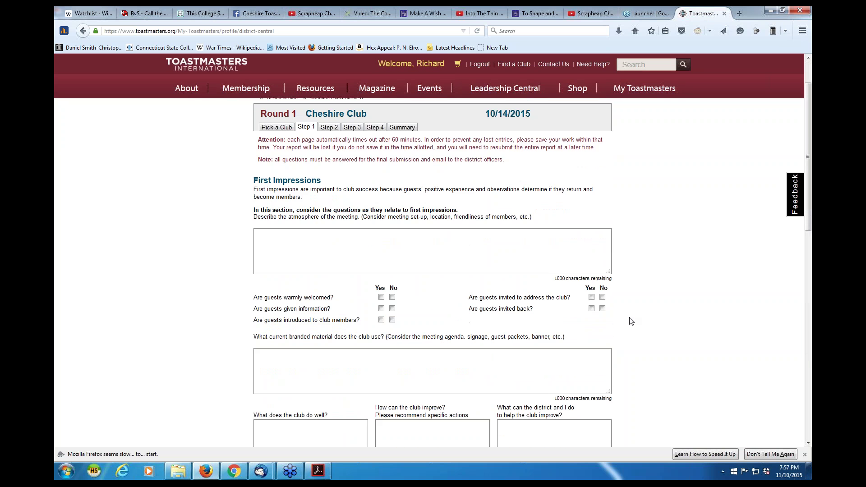
{"action": "scroll", "coordinate": [630, 320], "scroll_direction": "up", "scroll_amount": 2}
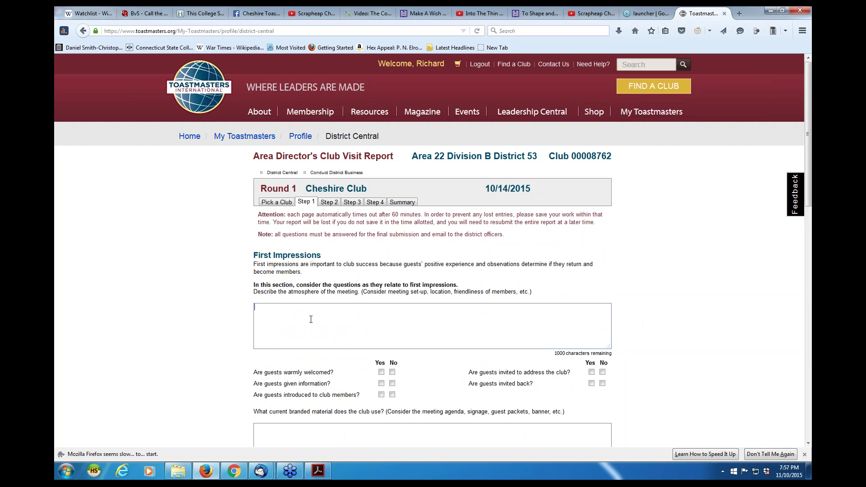